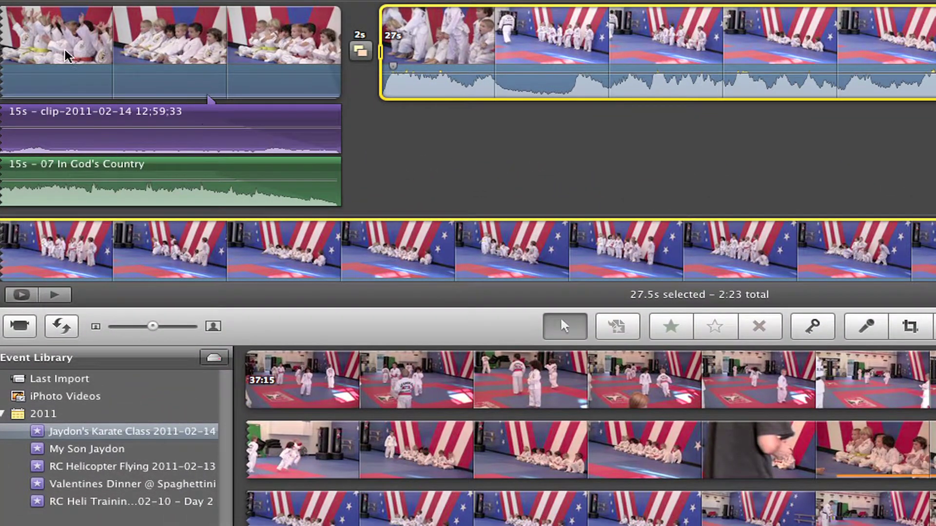
scroll(64, 52, up, 5)
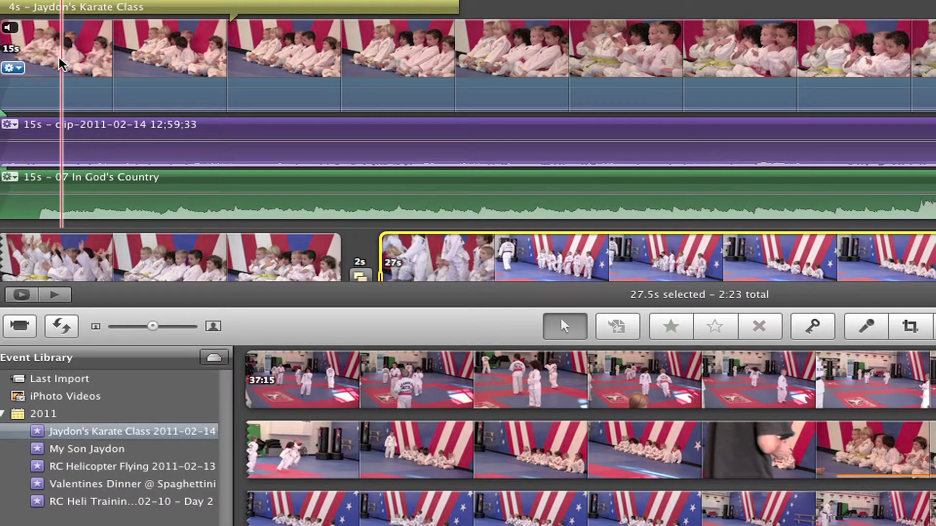
scroll(62, 65, down, 2)
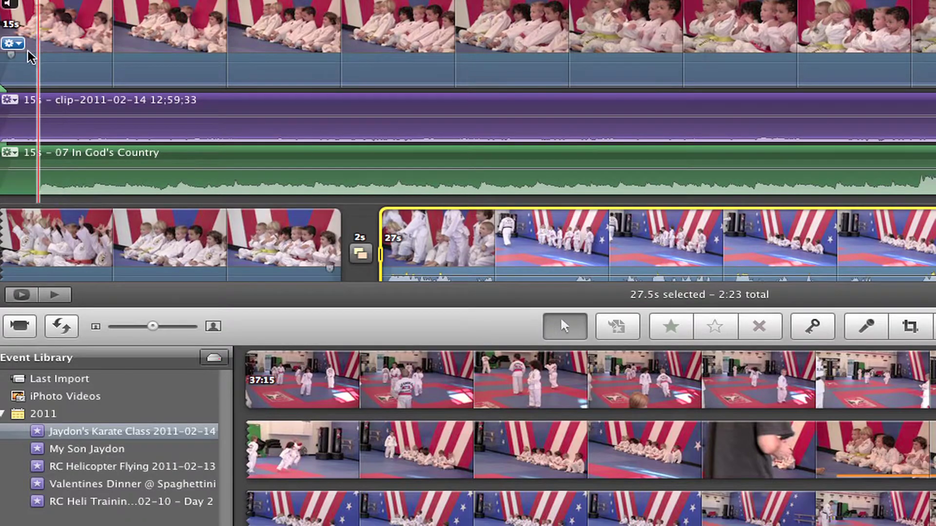
click(16, 44)
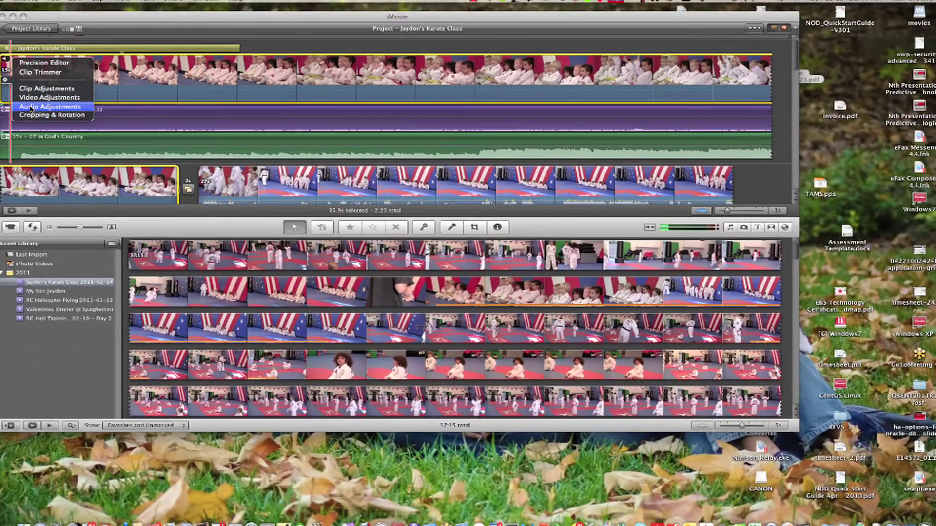
click(50, 107)
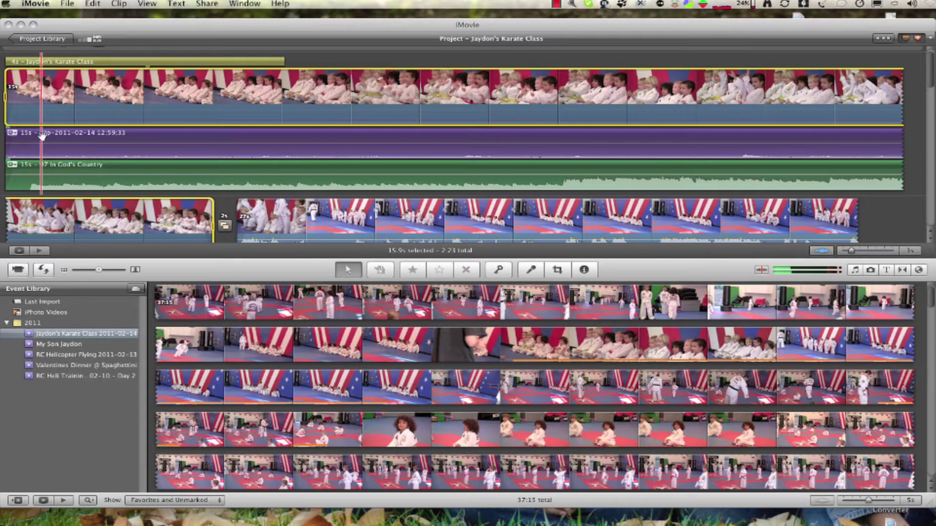
scroll(43, 136, down, 5)
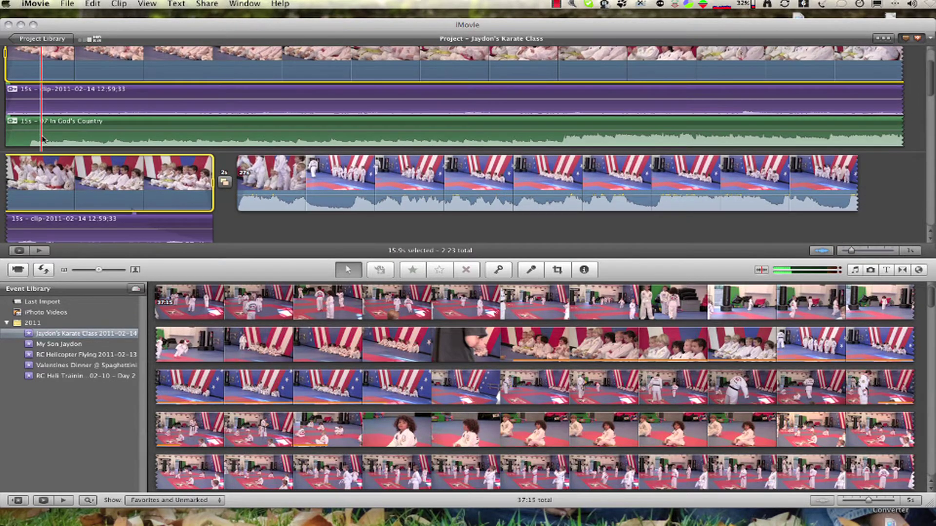
Step: Play the project from the opening karate clip to hear its detached audio against the music
click(142, 172)
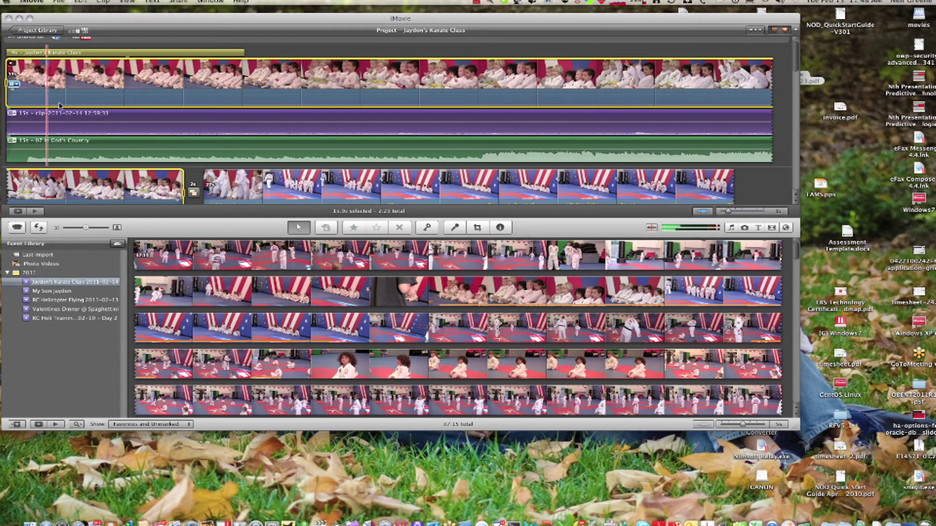
mouse_move(16, 85)
key(space)
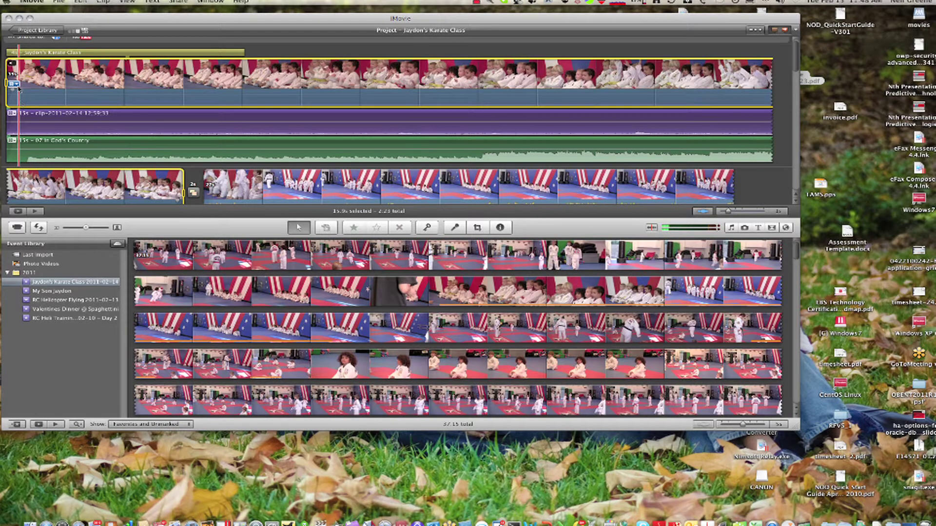
click(16, 85)
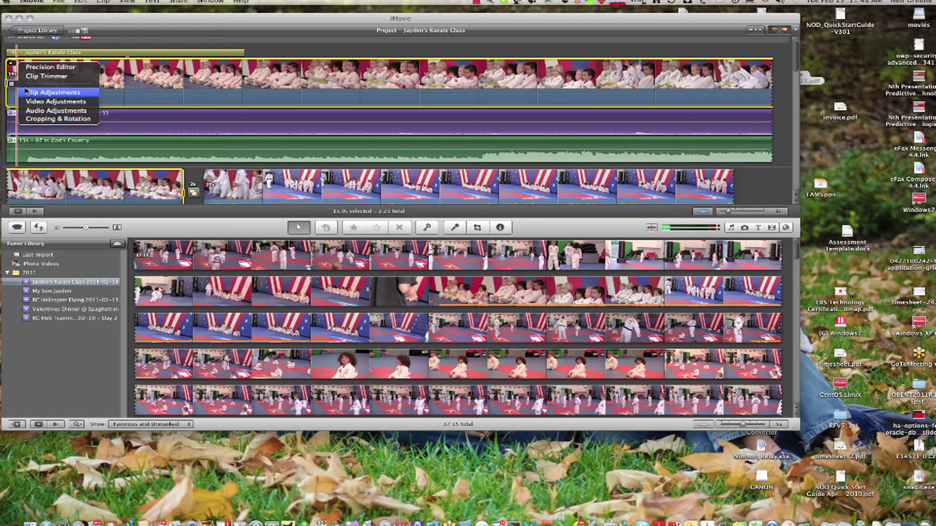
click(43, 112)
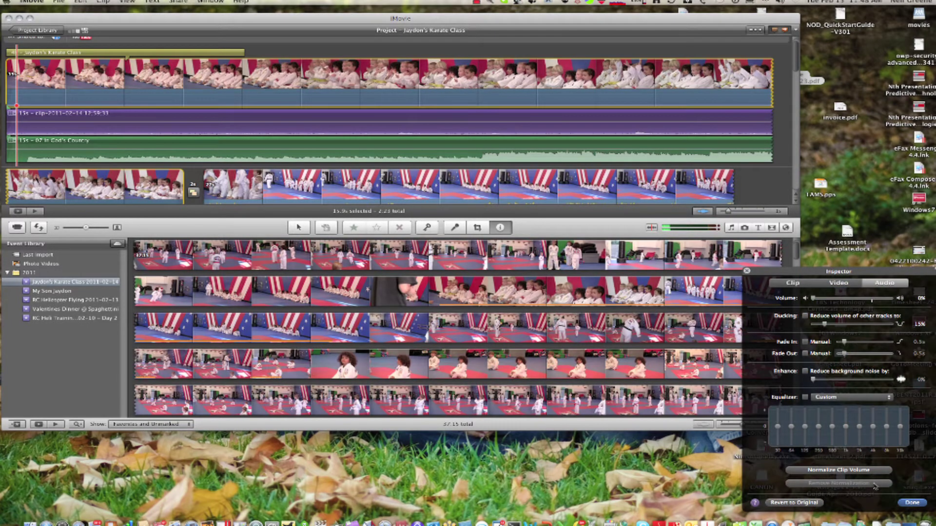
click(911, 503)
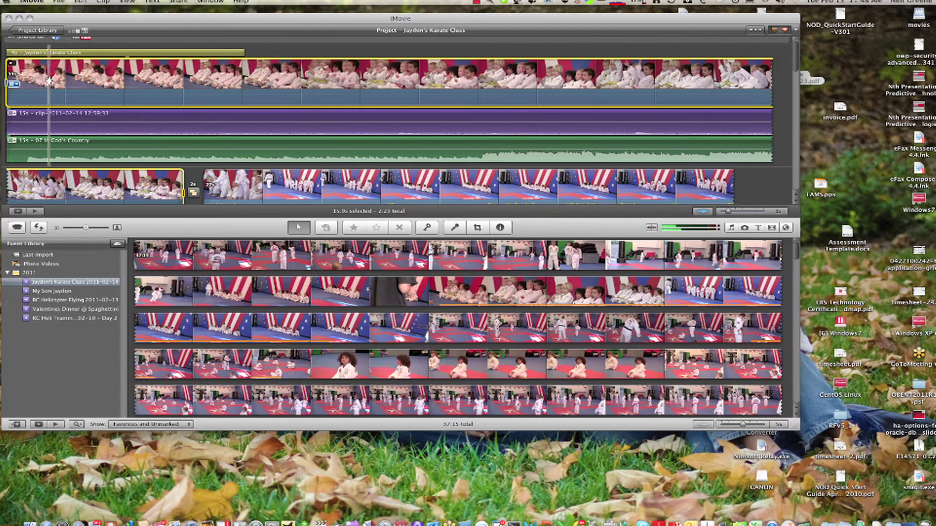
right_click(48, 81)
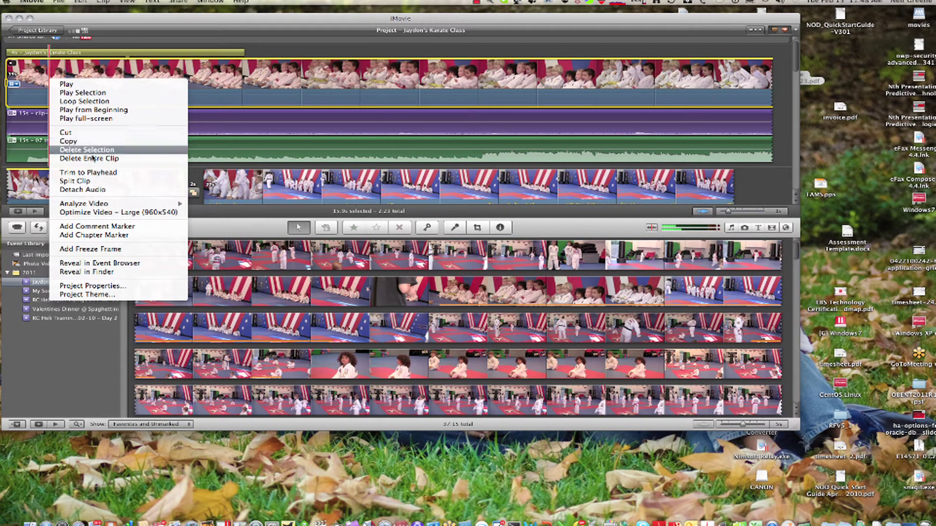
click(24, 129)
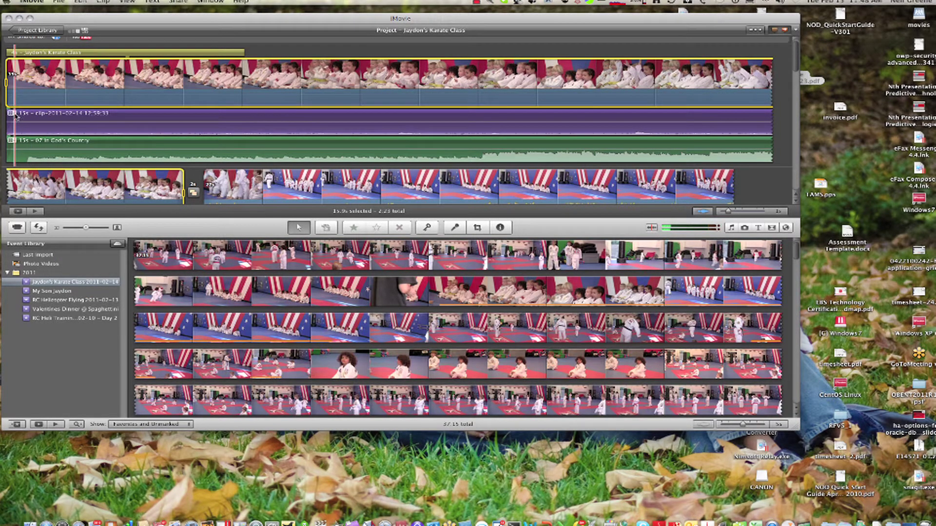
click(14, 115)
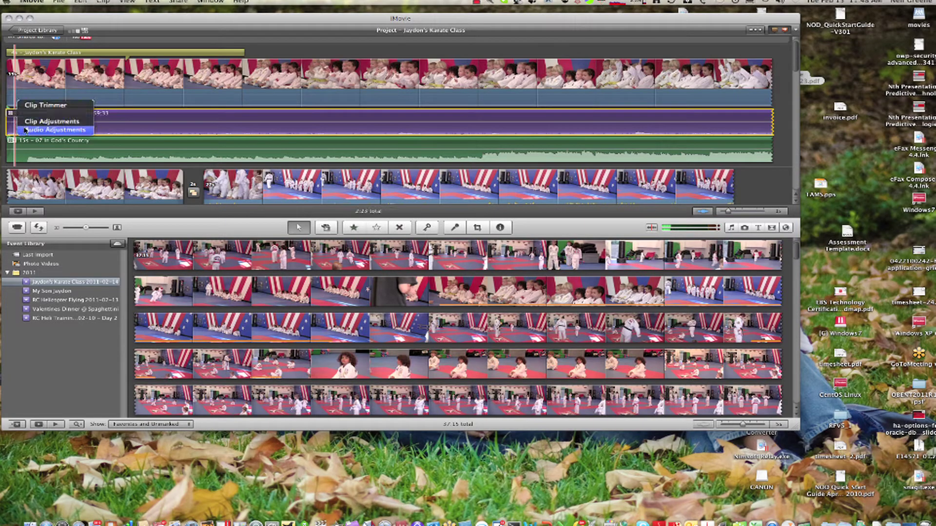
click(25, 130)
key(a)
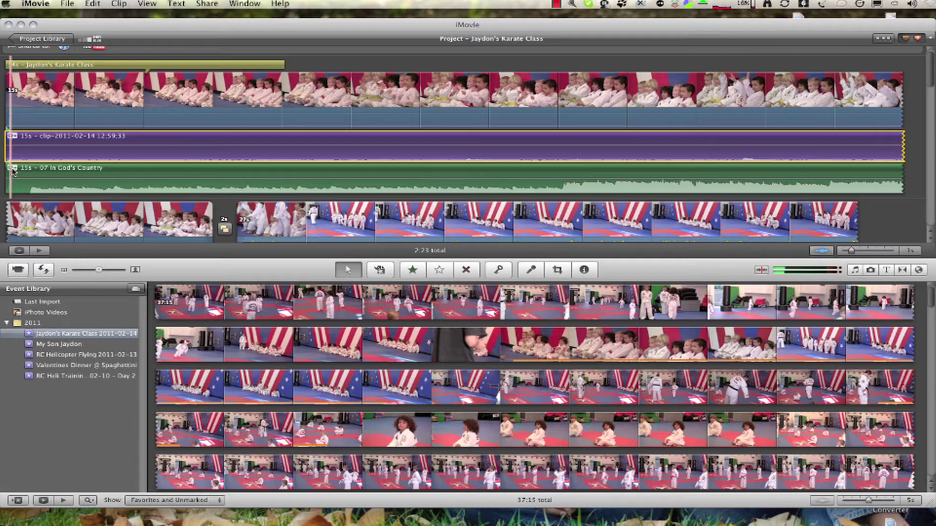
Step: Open Audio Adjustments for the green music clip, showing 15% ducking and 1.0s fade-out
click(12, 169)
click(27, 189)
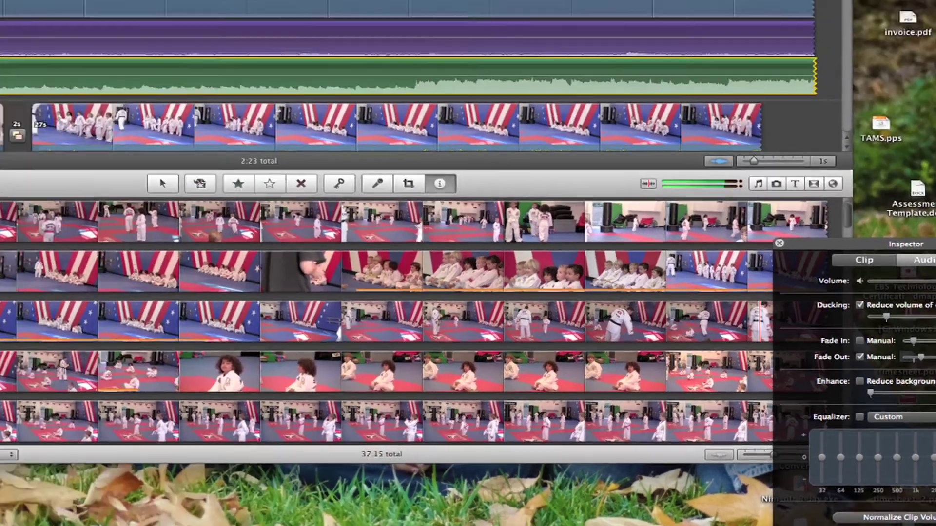
Step: Close the music clip's Audio Inspector with Done, leaving its settings unchanged
click(843, 481)
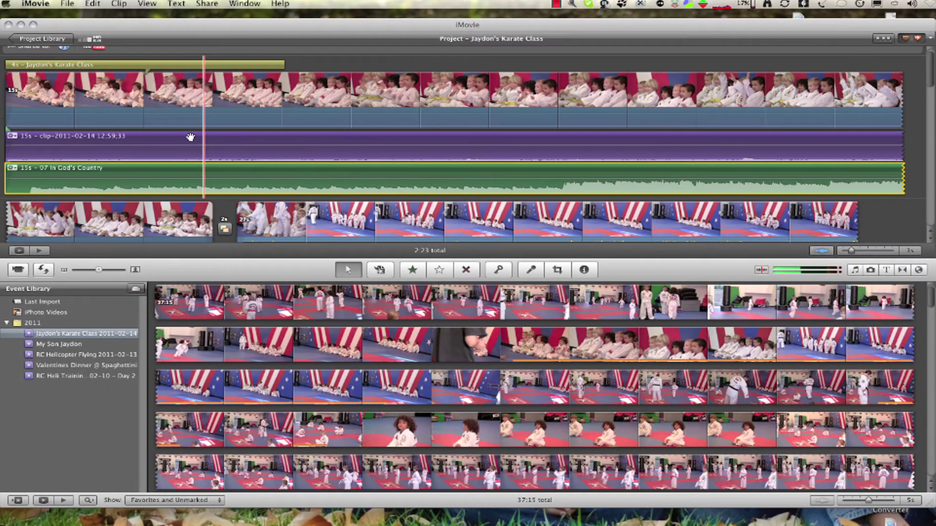
scroll(191, 136, up, 2)
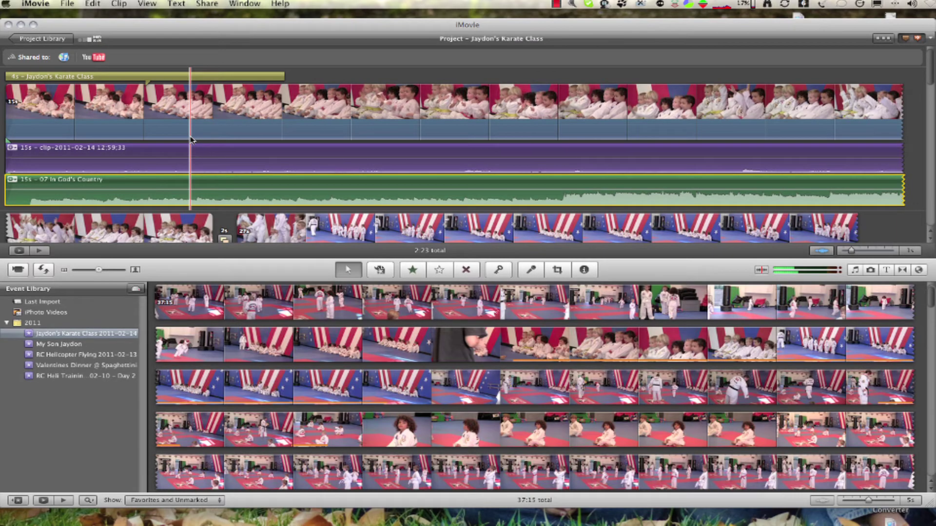